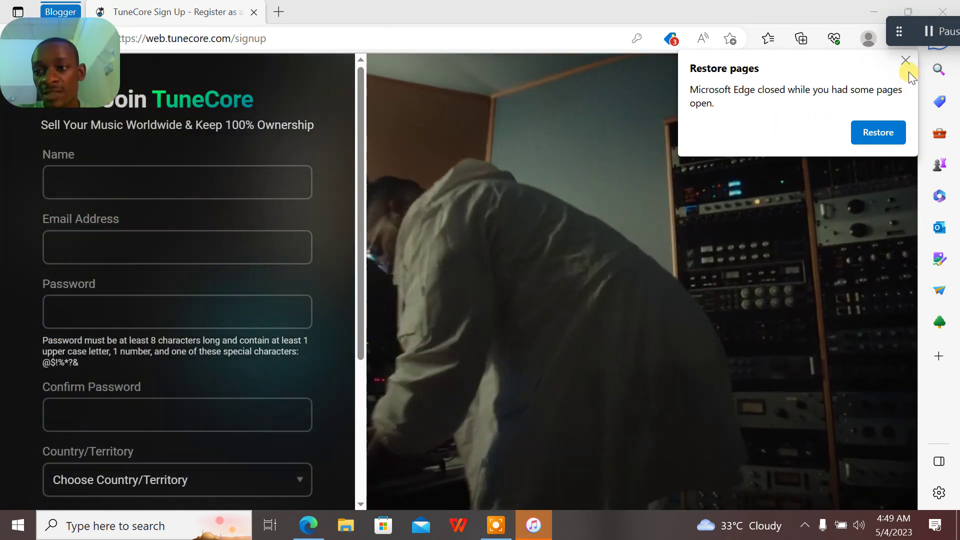
Dismiss Edge's Restore pages notice and select the current URL in the address bar.
{"action": "left_click", "coordinate": [906, 60]}
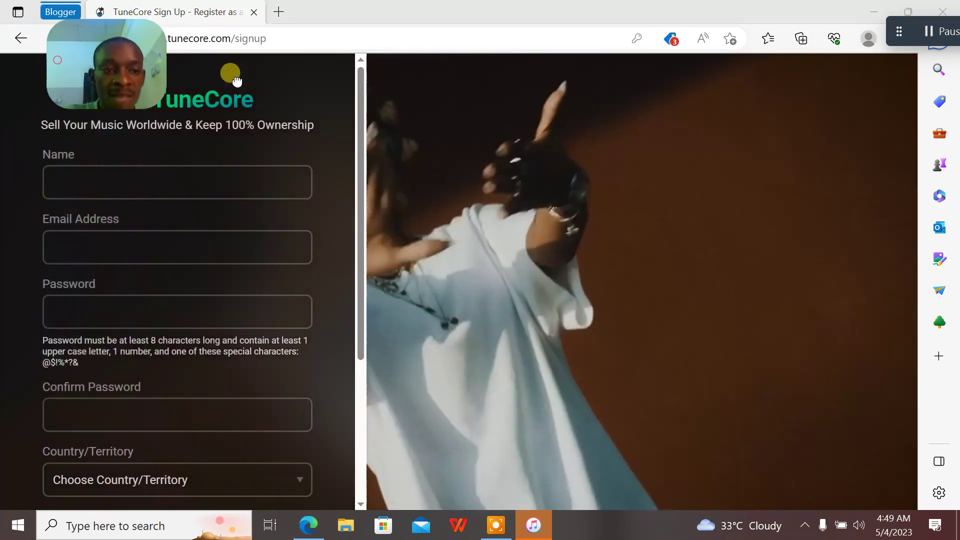
{"action": "left_click_drag", "start_coordinate": [100, 60], "coordinate": [955, 147]}
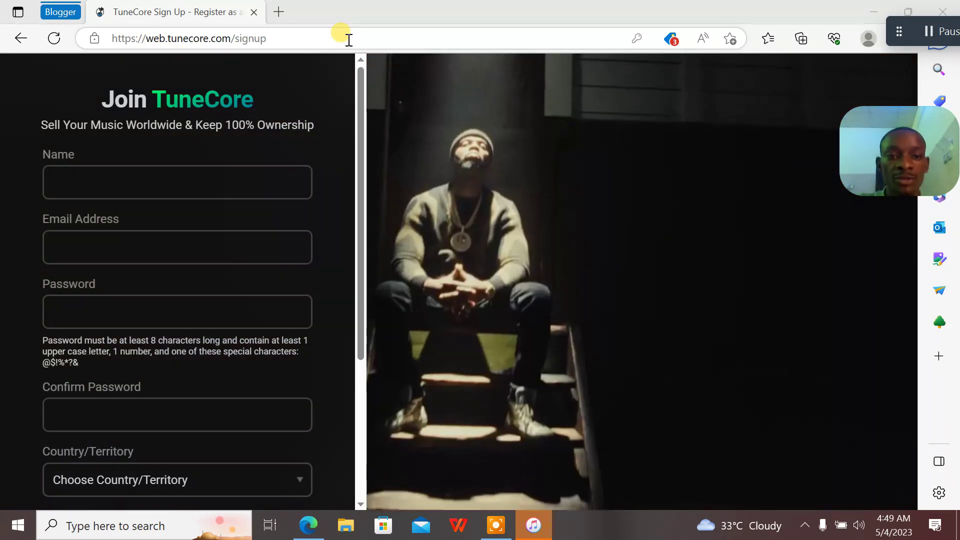
{"action": "left_click", "coordinate": [348, 39]}
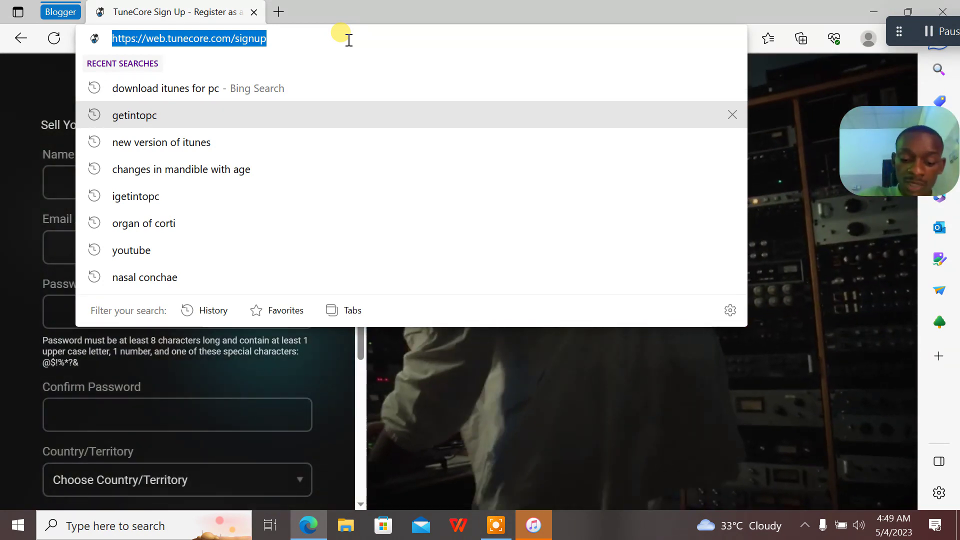
Search Bing for 'tunecore' without the autocomplete suggestion.
{"action": "type", "text": "tune"}
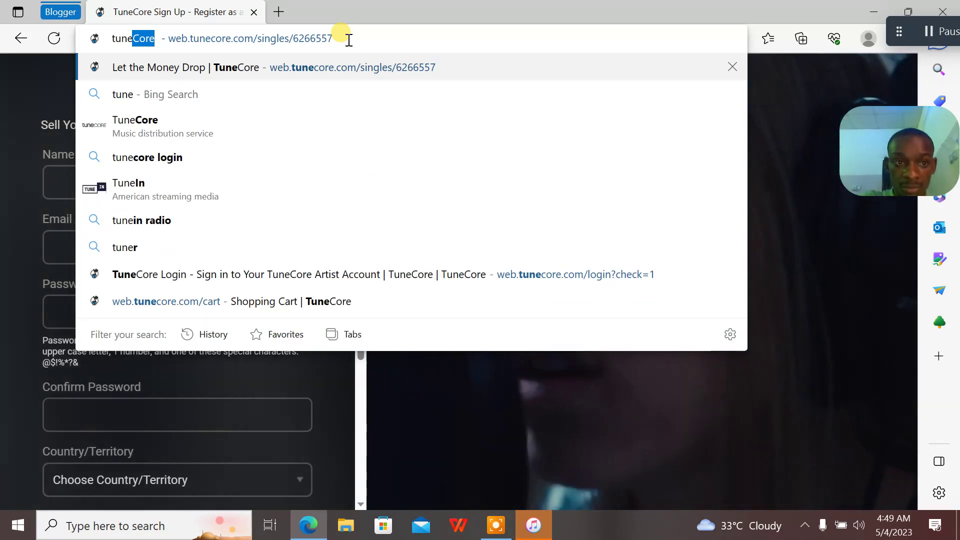
{"action": "type", "text": "core"}
{"action": "key", "text": "Delete"}
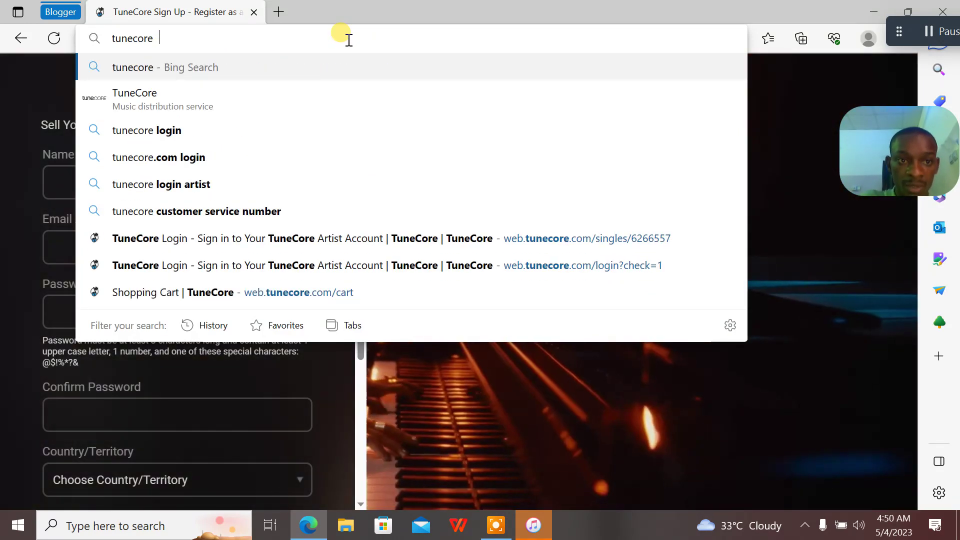
{"action": "key", "text": "Return"}
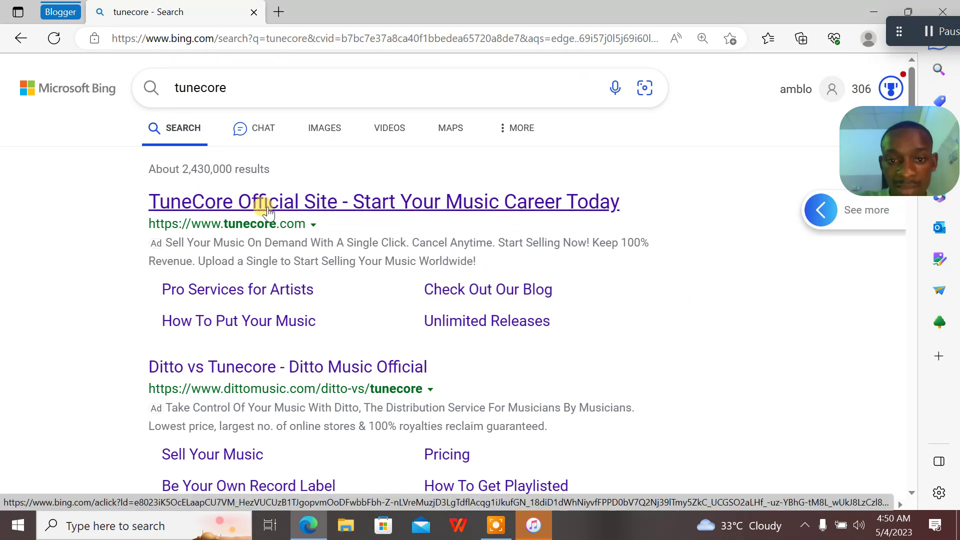
Open the TuneCore Official Site result and go to the Join TuneCore form's Name field.
{"action": "left_click", "coordinate": [238, 205]}
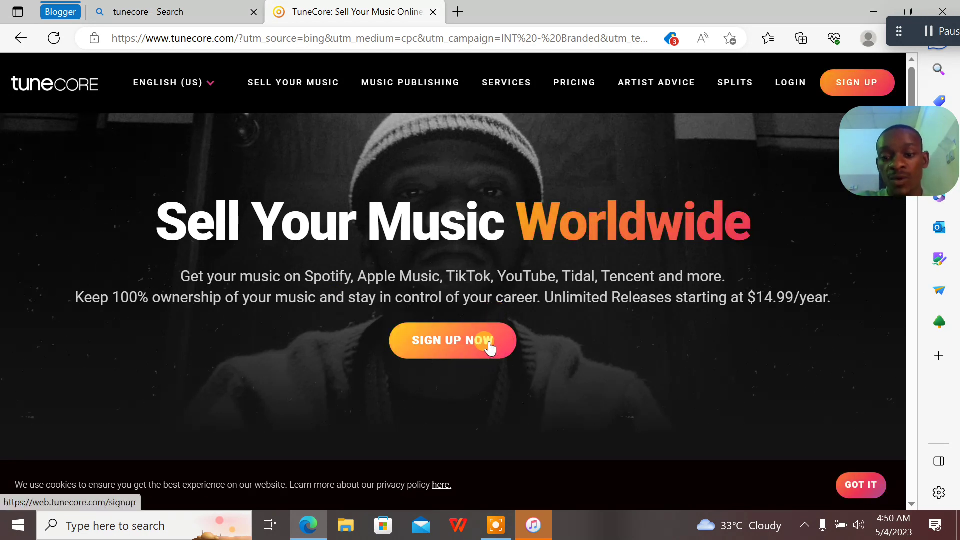
{"action": "right_click", "coordinate": [453, 351]}
{"action": "left_click", "coordinate": [429, 351]}
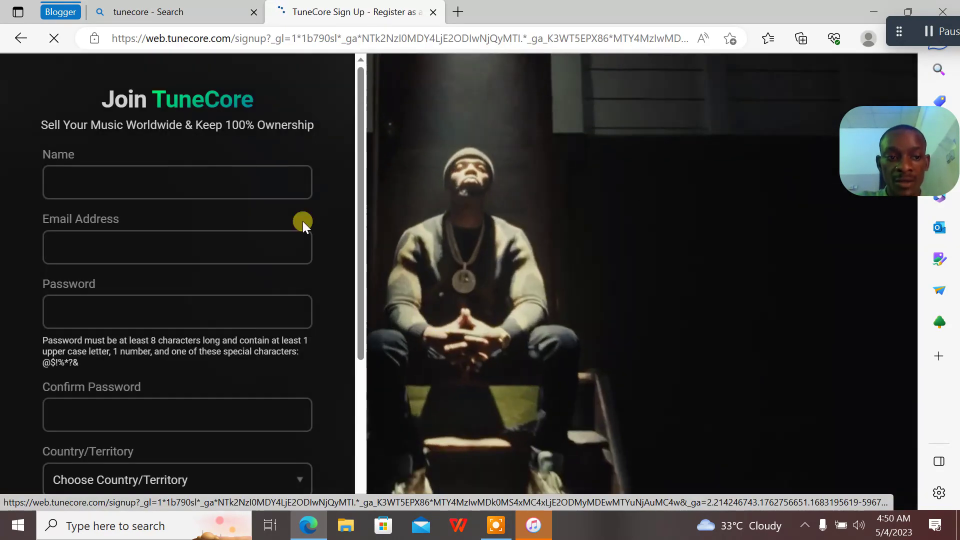
{"action": "left_click", "coordinate": [252, 174]}
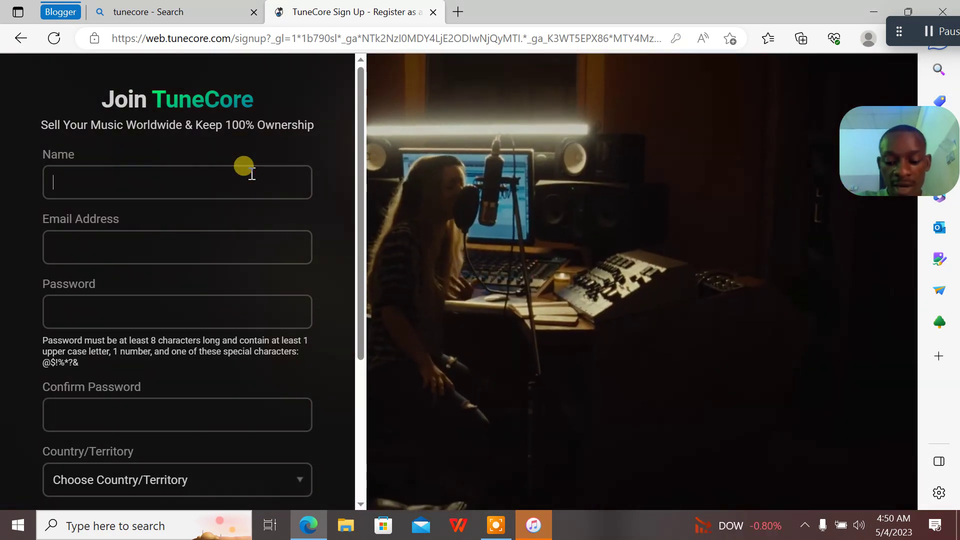
Enter the artist's name and the account e-mail address in the sign-up form.
{"action": "key", "text": "Caps_Lock"}
{"action": "key", "text": "Caps_Lock"}
{"action": "key", "text": "Caps_Lock"}
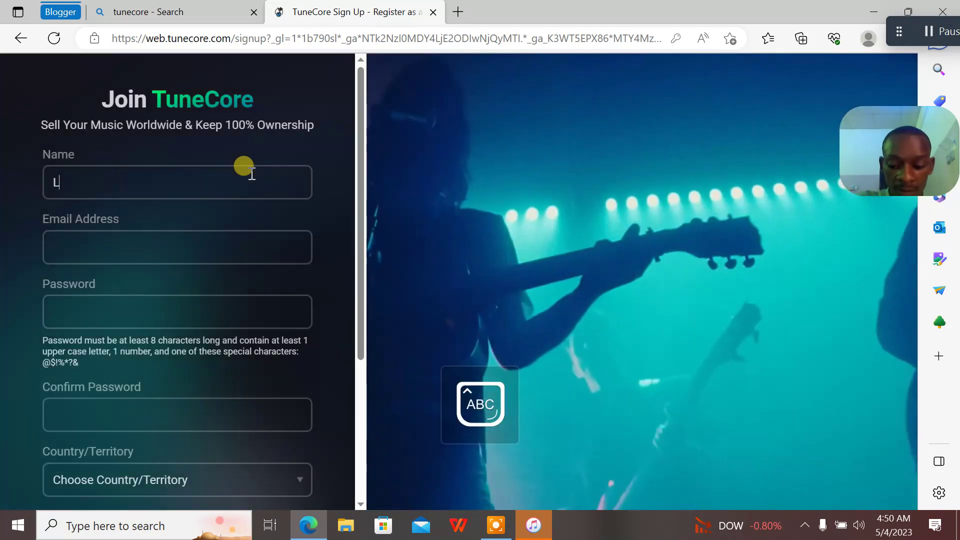
{"action": "key", "text": "Caps_Lock"}
{"action": "left_click", "coordinate": [190, 243]}
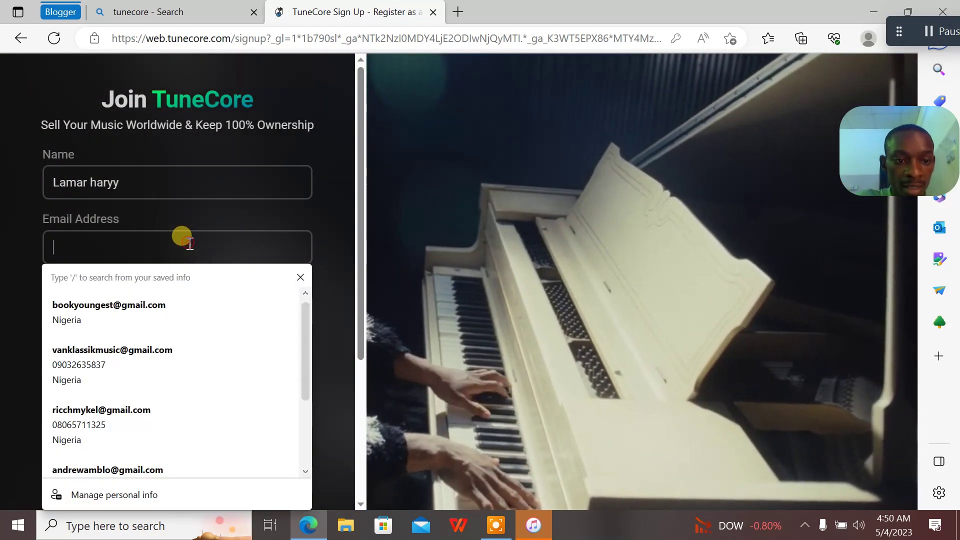
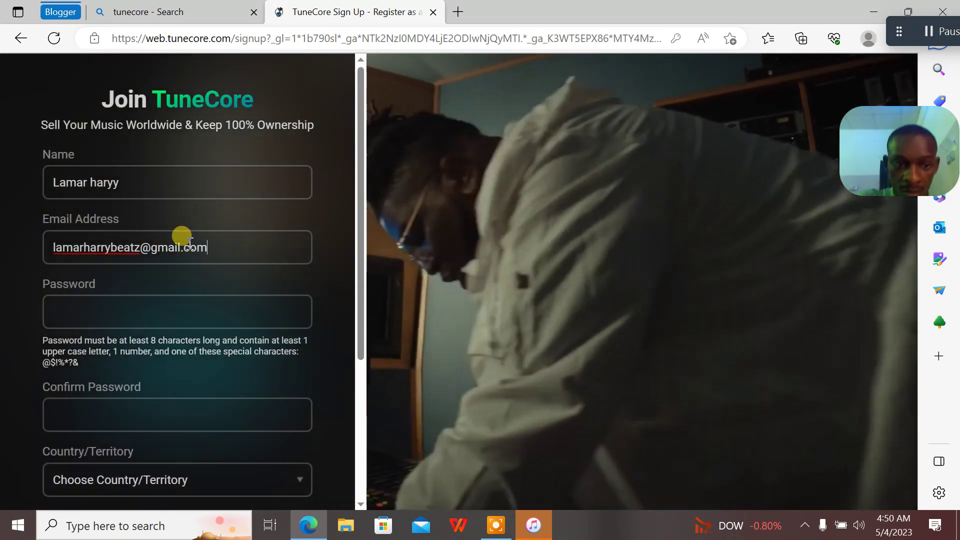
Type the account password and start retyping it in Confirm Password.
{"action": "left_click", "coordinate": [158, 312]}
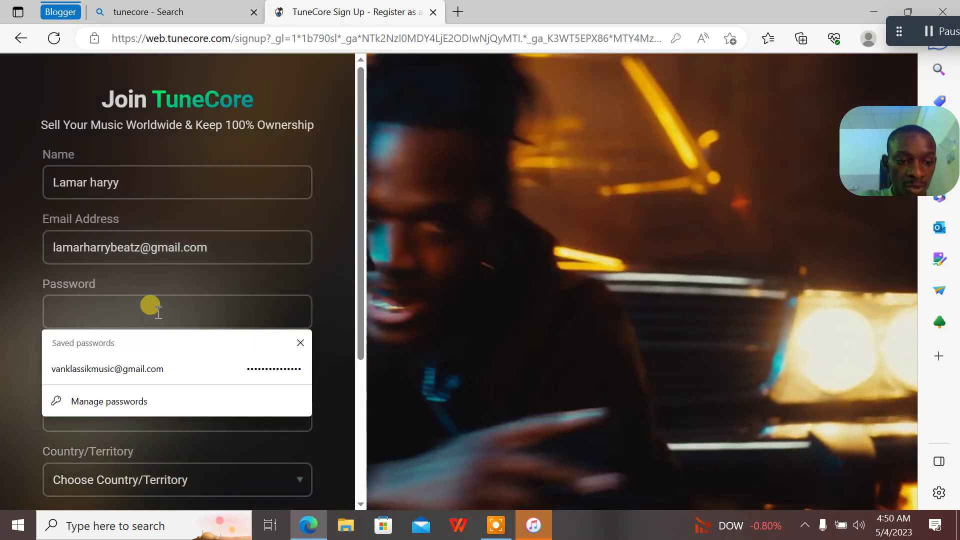
{"action": "key", "text": "Caps_Lock"}
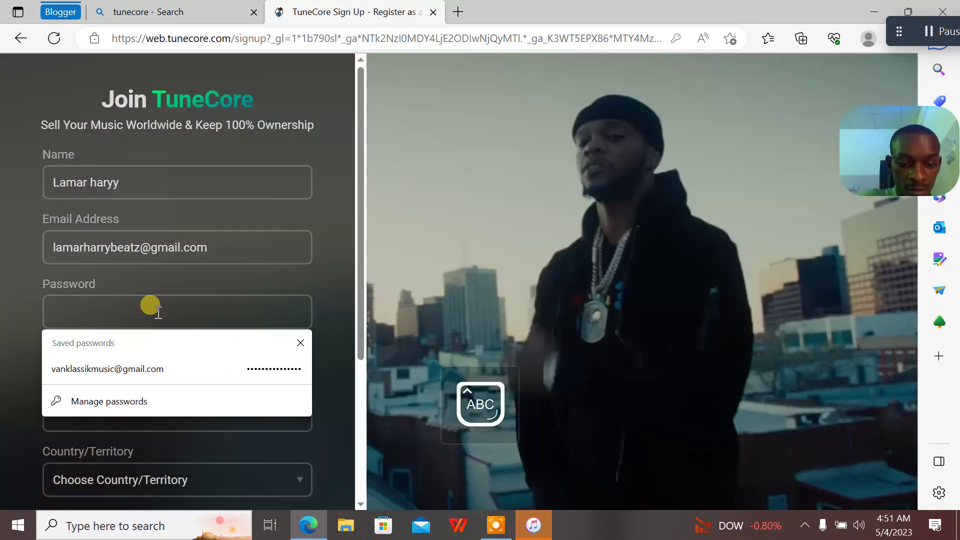
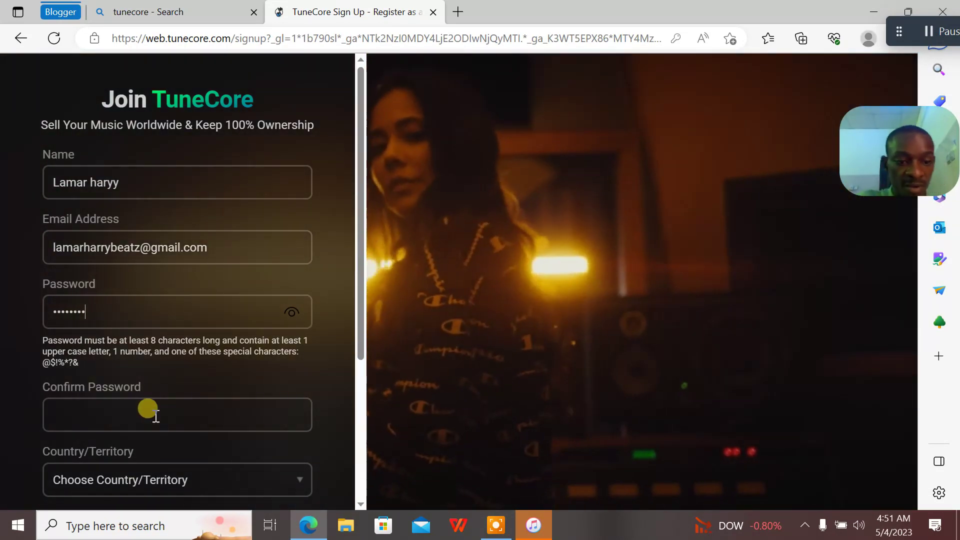
{"action": "left_click", "coordinate": [156, 414]}
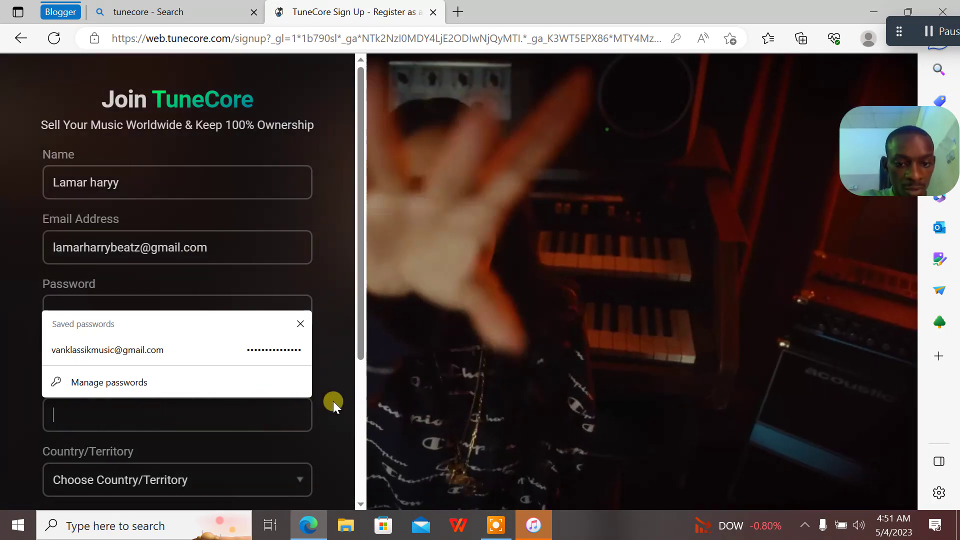
{"action": "left_click", "coordinate": [332, 401]}
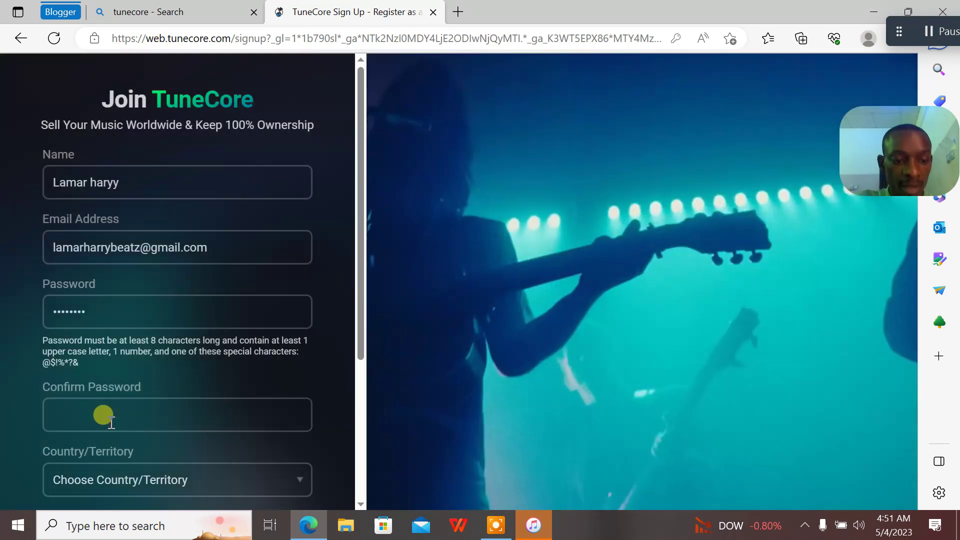
{"action": "left_click", "coordinate": [103, 415]}
{"action": "key", "text": "Caps_Lock"}
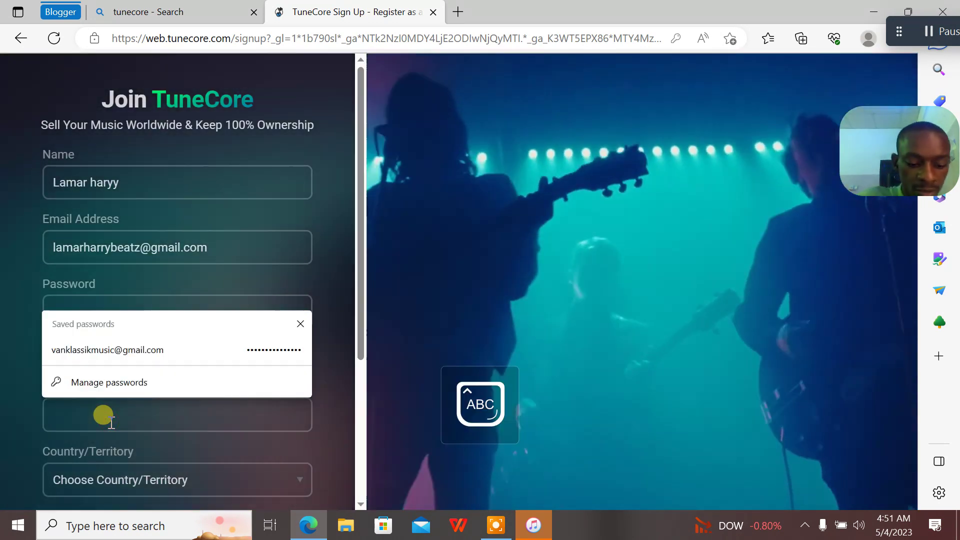
{"action": "key", "text": "Caps_Lock"}
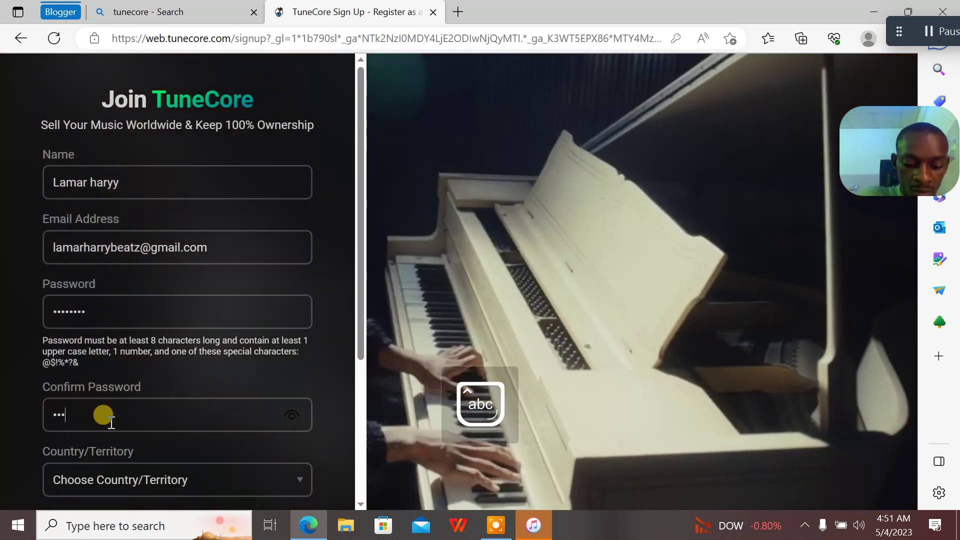
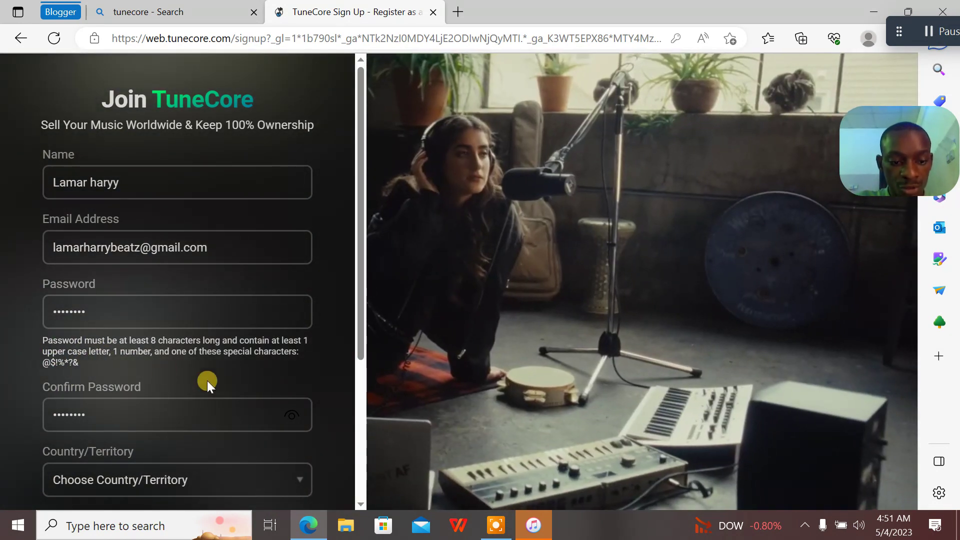
Choose Nigeria as the country, accept the Terms & Conditions and pass the I'm not a robot check.
{"action": "scroll", "coordinate": [335, 372], "scroll_direction": "down", "scroll_amount": 4}
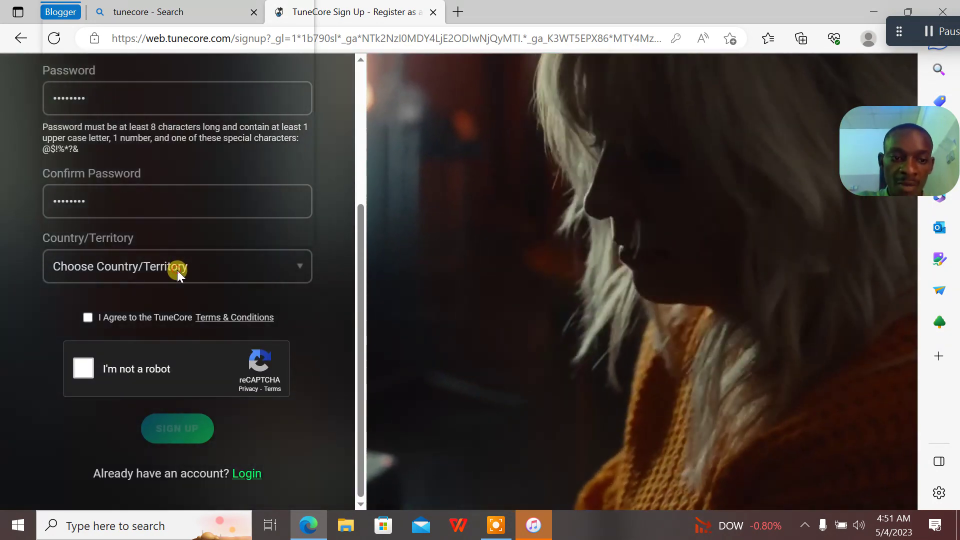
{"action": "left_click", "coordinate": [177, 268]}
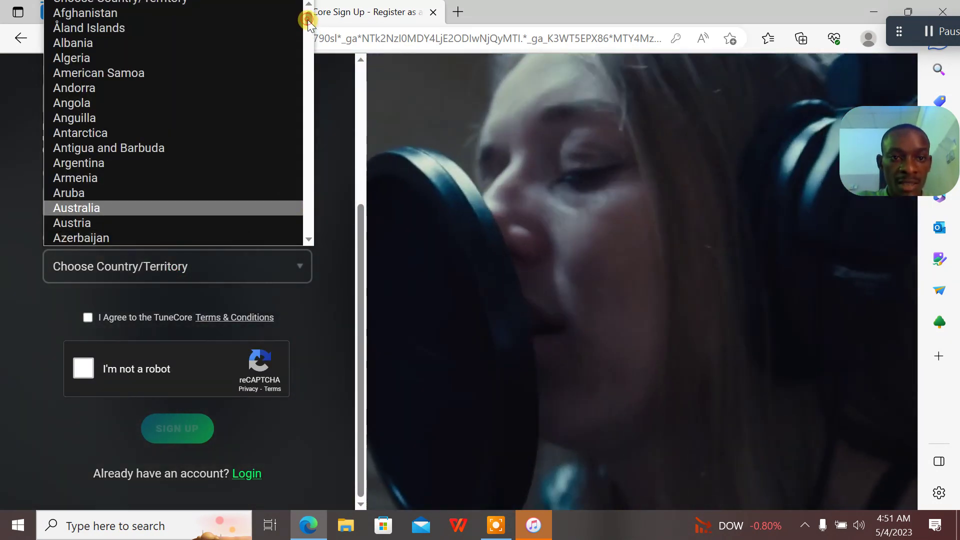
{"action": "left_click_drag", "start_coordinate": [308, 19], "coordinate": [296, 152]}
{"action": "left_click", "coordinate": [135, 5]}
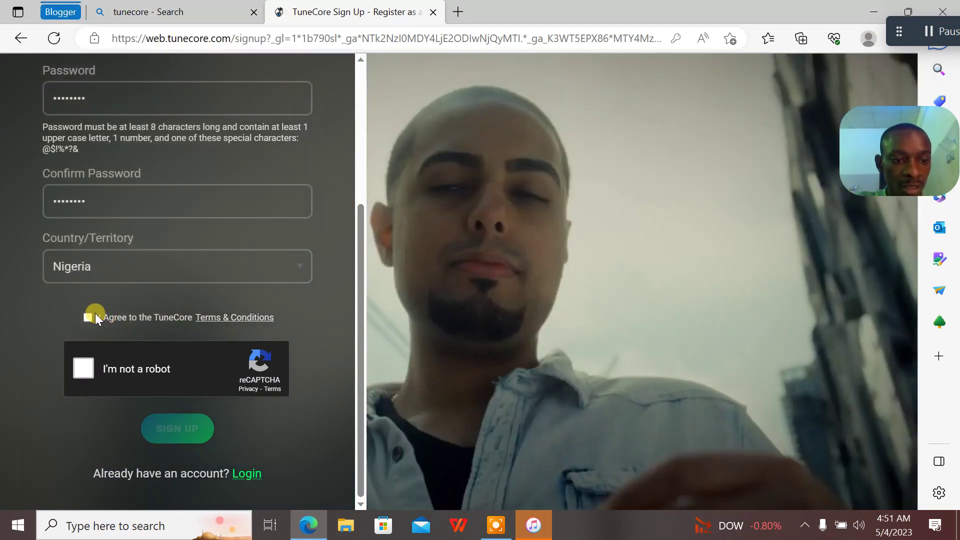
{"action": "left_click", "coordinate": [91, 315]}
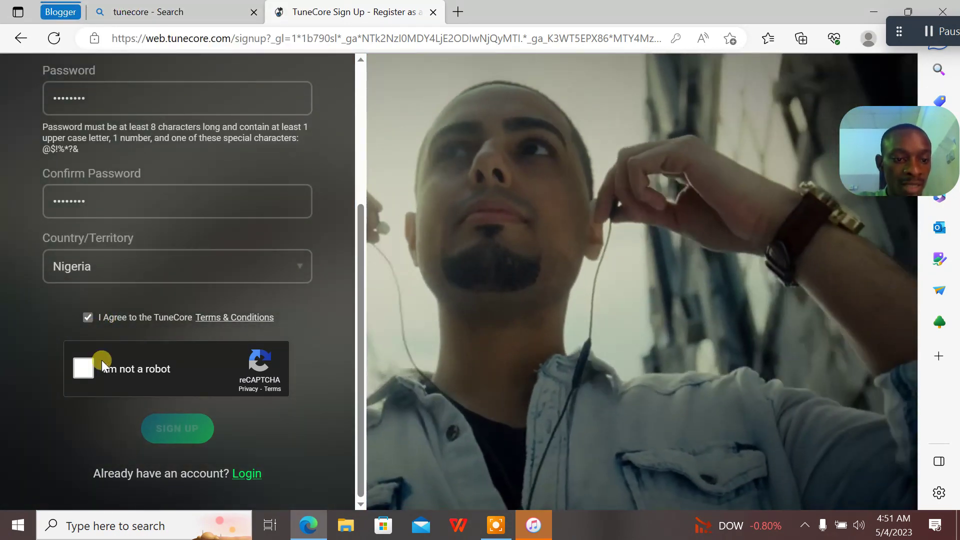
{"action": "left_click", "coordinate": [90, 365]}
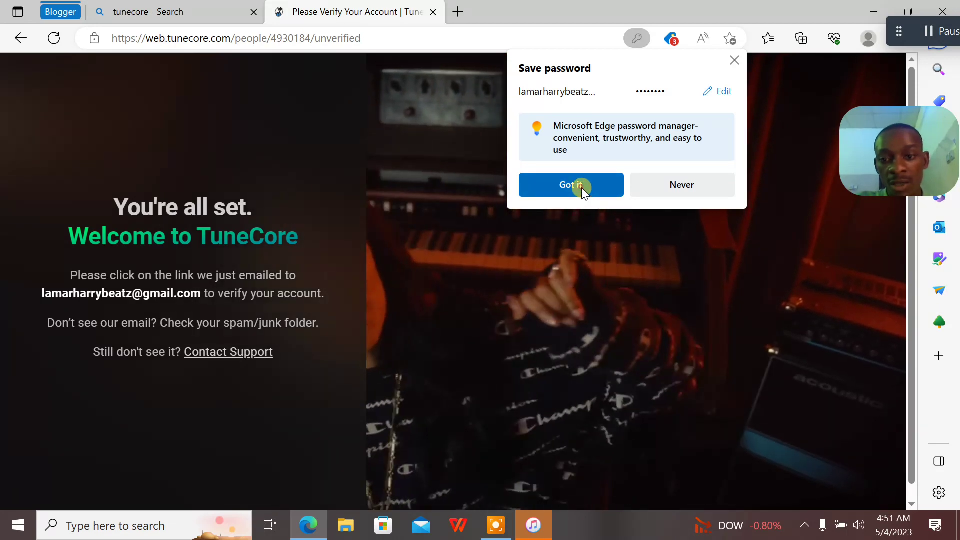
Decline Edge's Save password offer with Got it.
{"action": "left_click", "coordinate": [582, 188]}
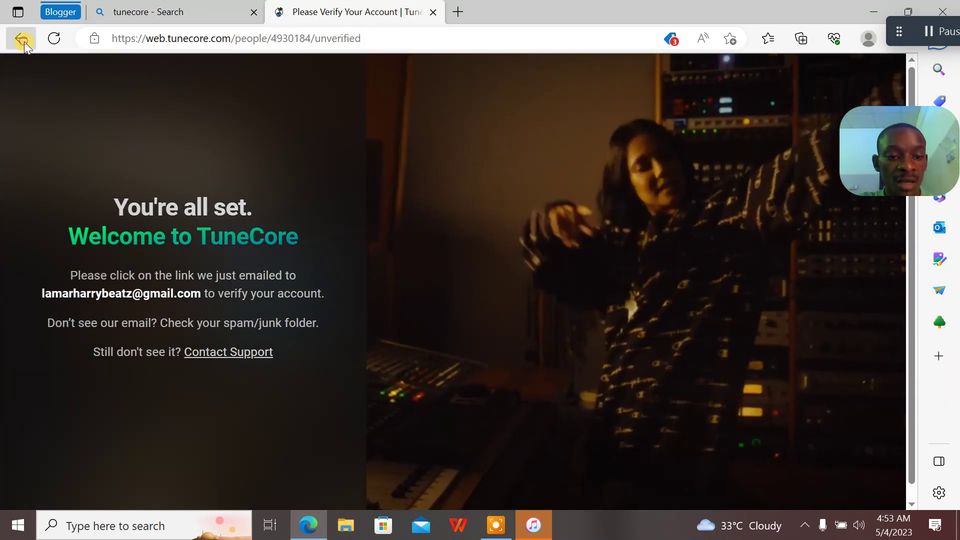
Go back to the sign-up page and follow its Login link into the new account.
{"action": "left_click", "coordinate": [23, 40]}
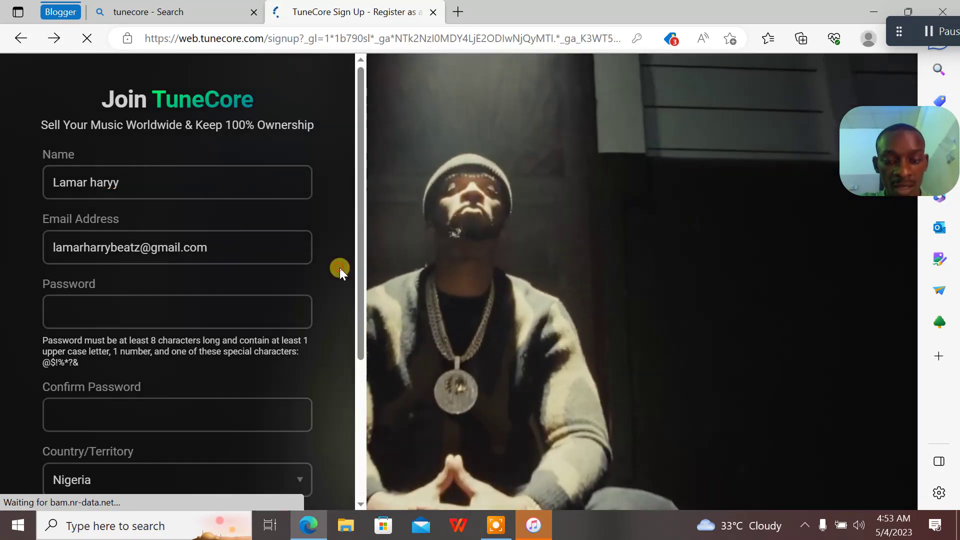
{"action": "scroll", "coordinate": [340, 268], "scroll_direction": "down", "scroll_amount": 4}
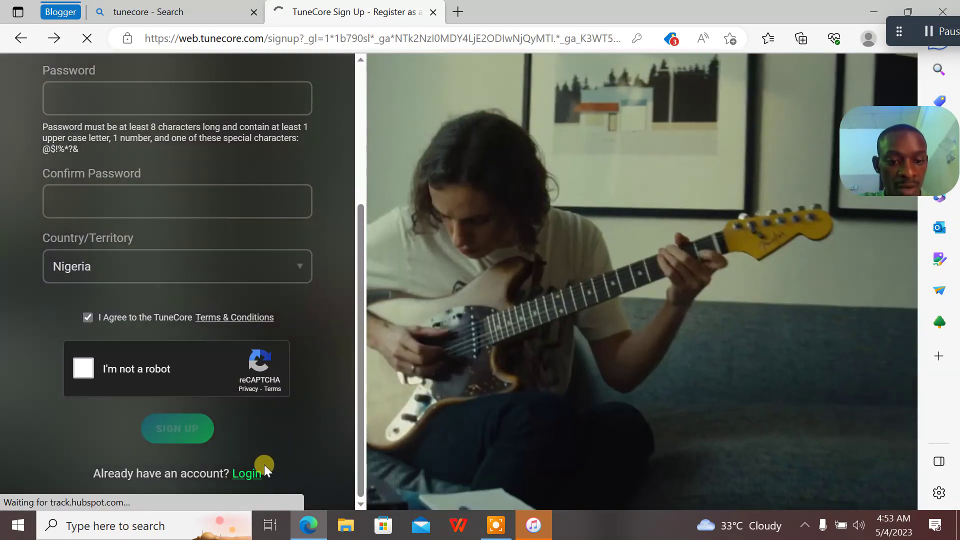
{"action": "left_click", "coordinate": [255, 472]}
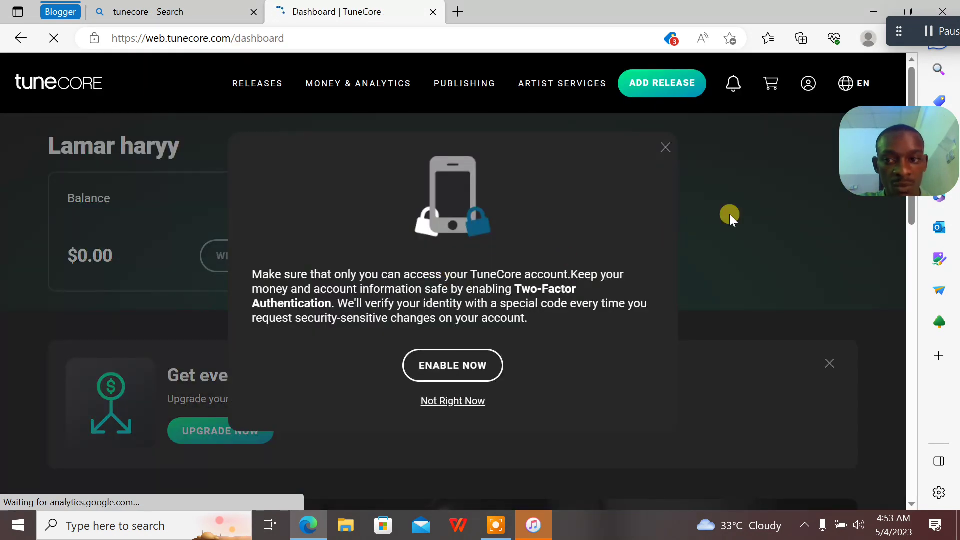
Close the Two-Factor Authentication popup and look over the $0.00-balance dashboard.
{"action": "left_click", "coordinate": [667, 150]}
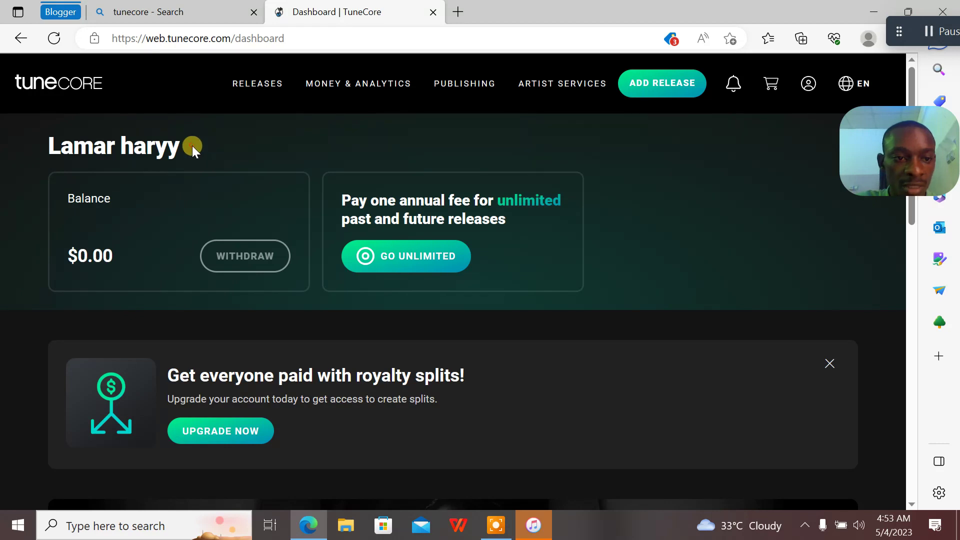
{"action": "left_click_drag", "start_coordinate": [192, 146], "coordinate": [13, 150]}
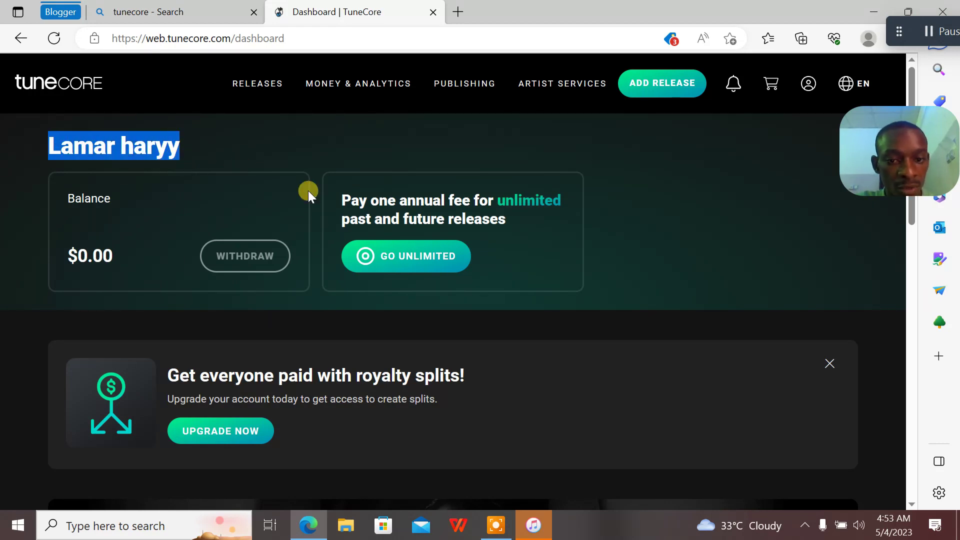
{"action": "left_click", "coordinate": [714, 228]}
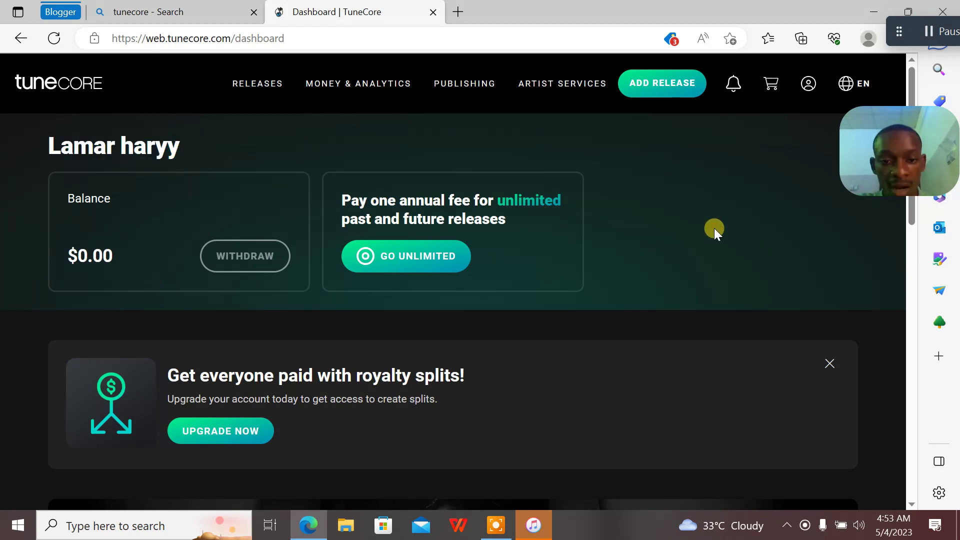
{"action": "scroll", "coordinate": [714, 228], "scroll_direction": "down", "scroll_amount": 2}
{"action": "scroll", "coordinate": [713, 228], "scroll_direction": "down", "scroll_amount": 8}
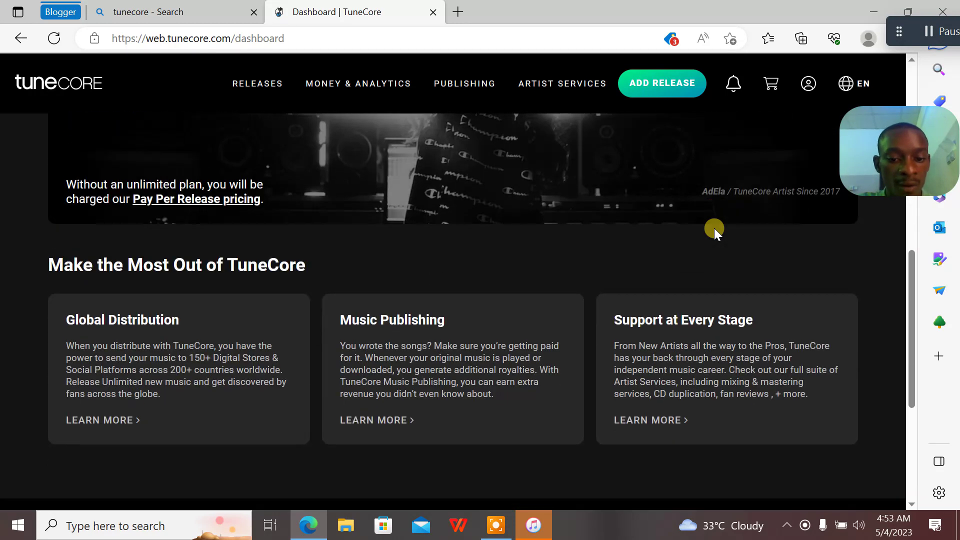
{"action": "scroll", "coordinate": [714, 228], "scroll_direction": "up", "scroll_amount": 12}
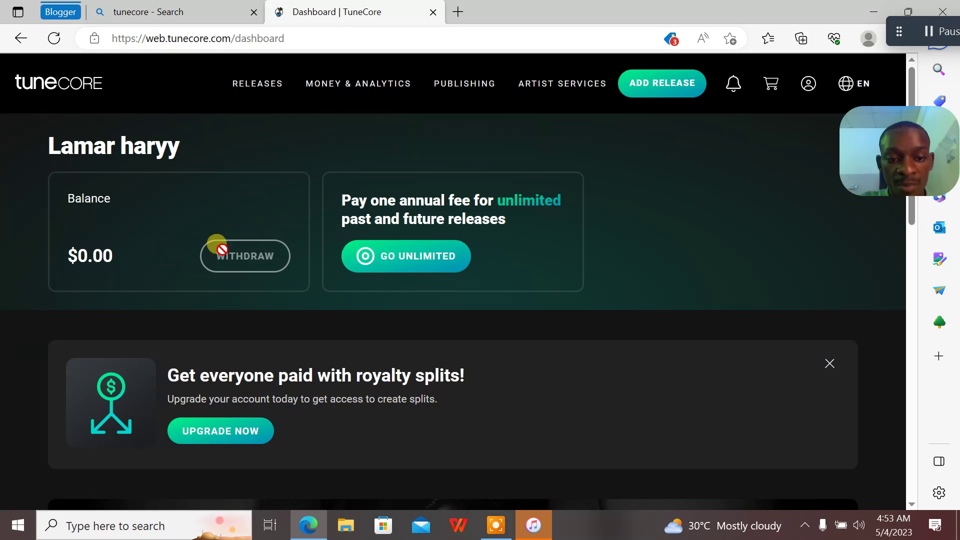
Open GO UNLIMITED, browse the plans, and toggle Pay Per Release then back to Unlimited Plans.
{"action": "left_click", "coordinate": [434, 268]}
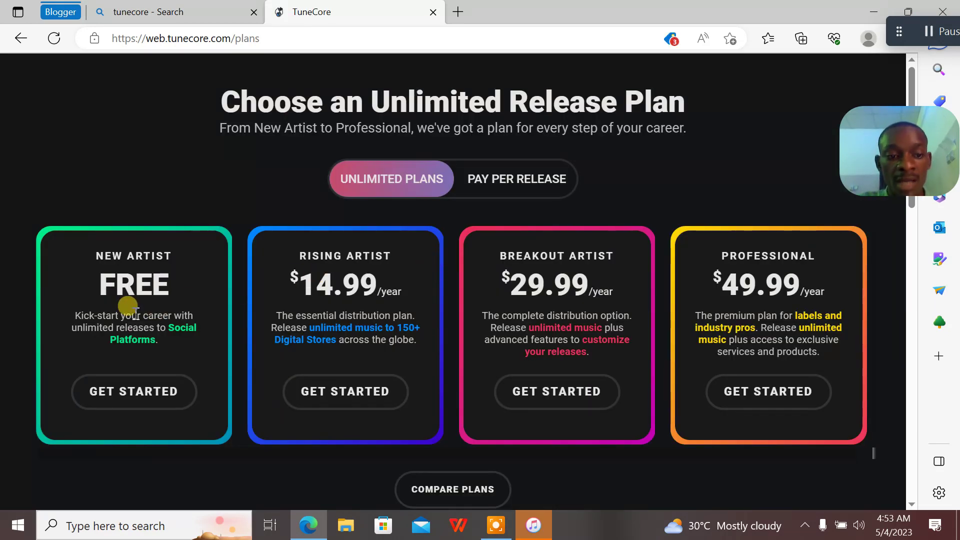
{"action": "scroll", "coordinate": [134, 313], "scroll_direction": "down", "scroll_amount": 2}
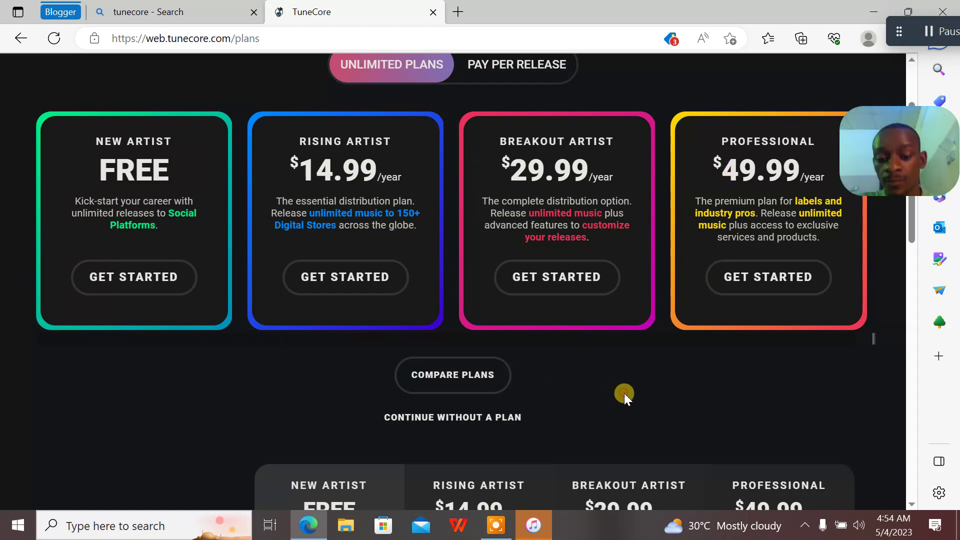
{"action": "scroll", "coordinate": [623, 393], "scroll_direction": "down", "scroll_amount": 1}
{"action": "scroll", "coordinate": [623, 393], "scroll_direction": "down", "scroll_amount": 6}
{"action": "scroll", "coordinate": [624, 393], "scroll_direction": "up", "scroll_amount": 4}
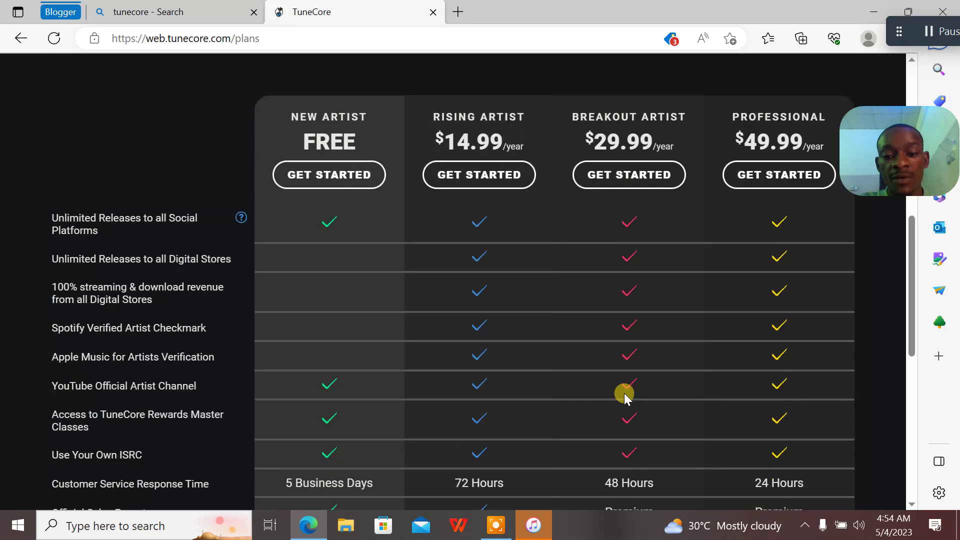
{"action": "scroll", "coordinate": [624, 393], "scroll_direction": "up", "scroll_amount": 5}
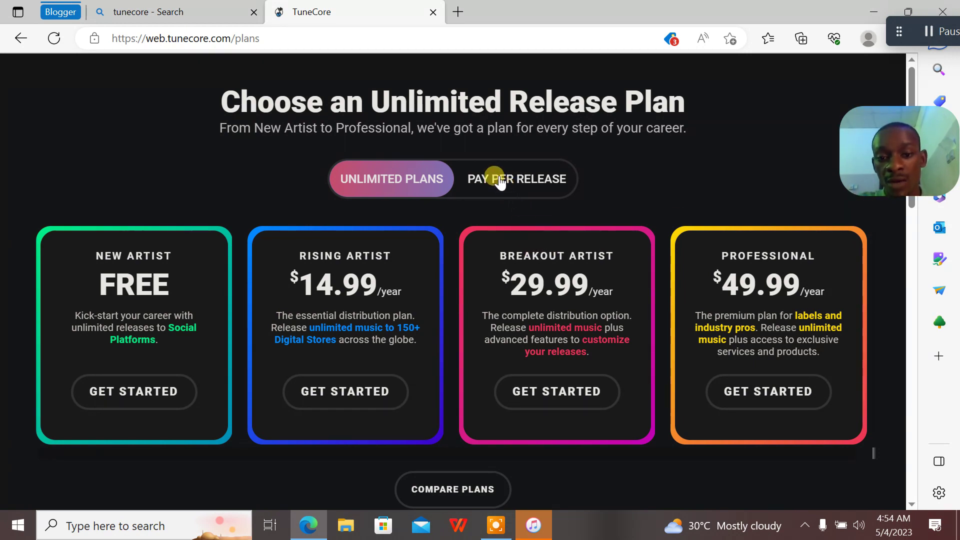
{"action": "left_click", "coordinate": [517, 179]}
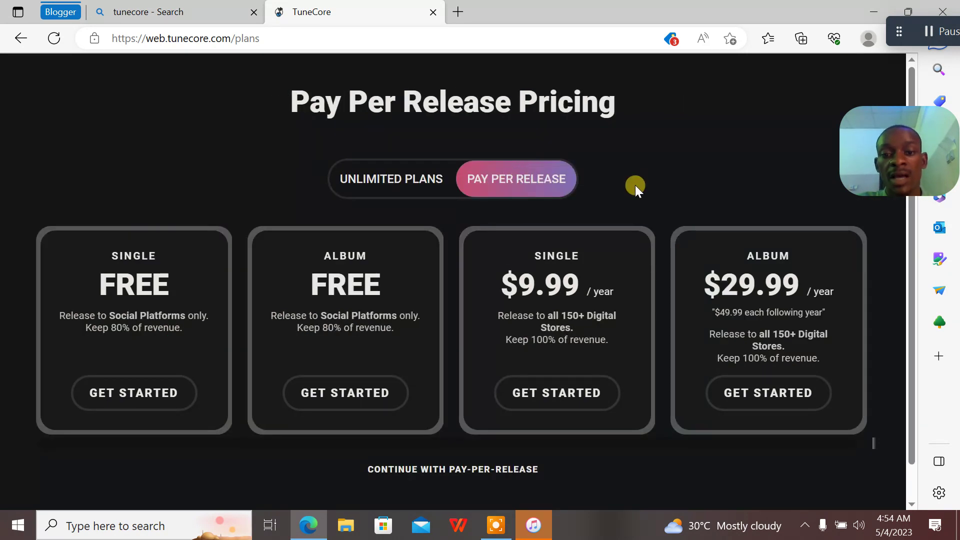
{"action": "left_click", "coordinate": [378, 183]}
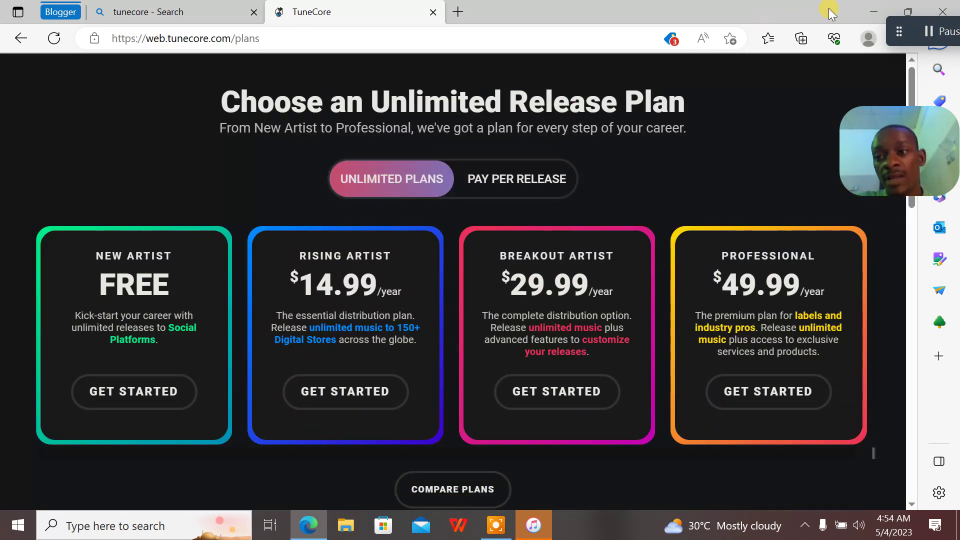